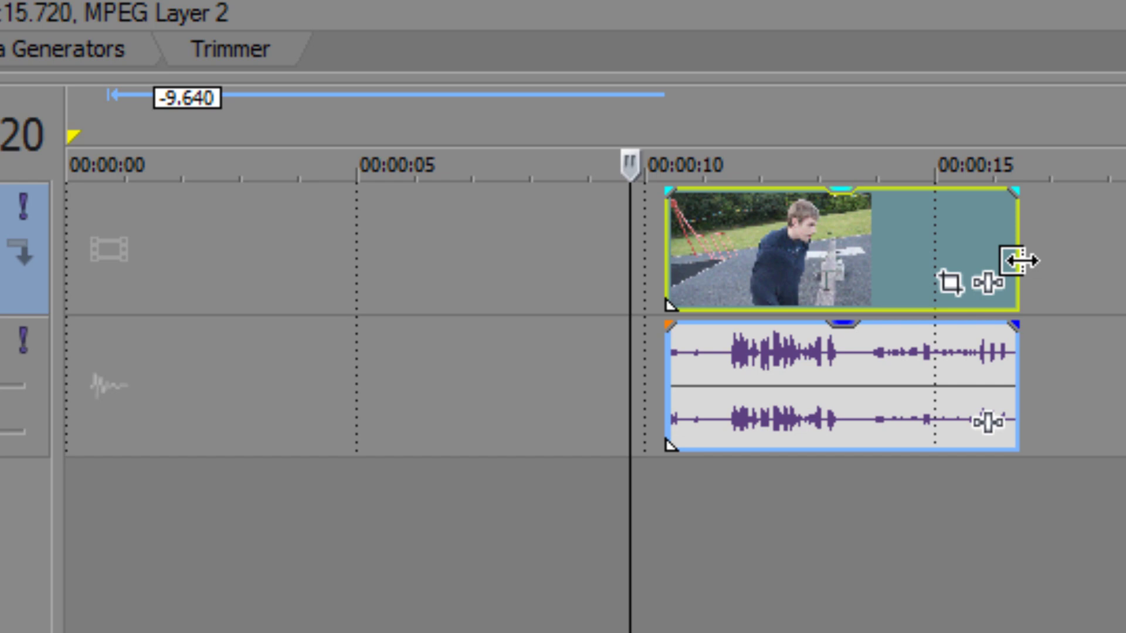
- Trim the park clip's end, then play the timeline from near the clip start
mouse_move(1018, 261)
left_mouse_down()
mouse_move(900, 255)
mouse_move(921, 256)
left_mouse_up()
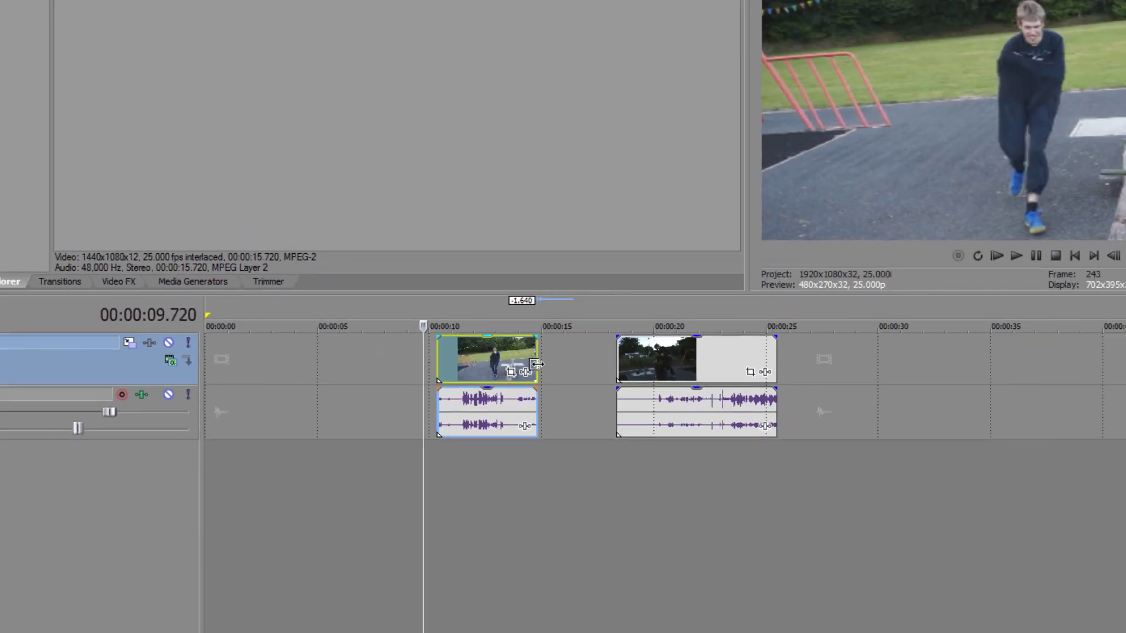
left_click(401, 470)
key("space")
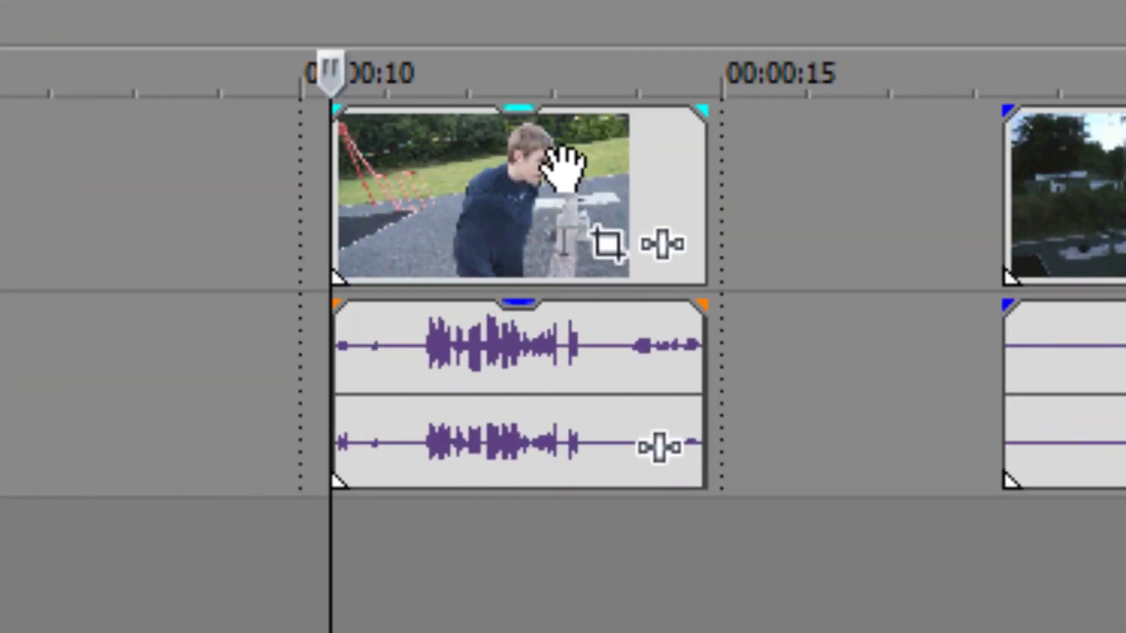
- Split the first park clip at the chosen point and move its second half later
left_click(565, 168)
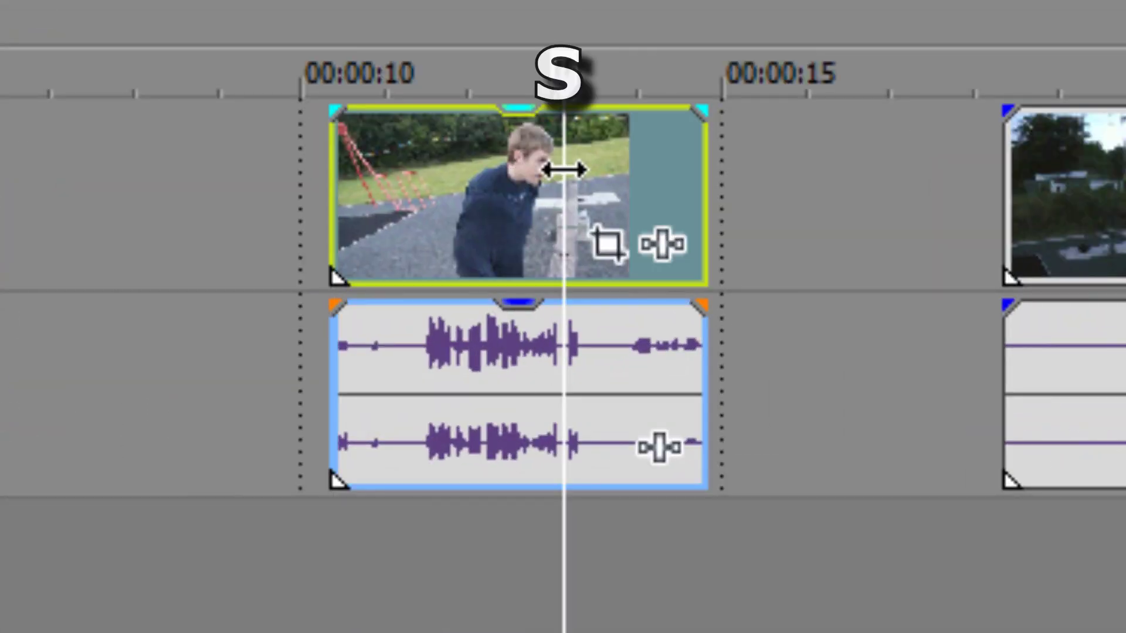
key("s")
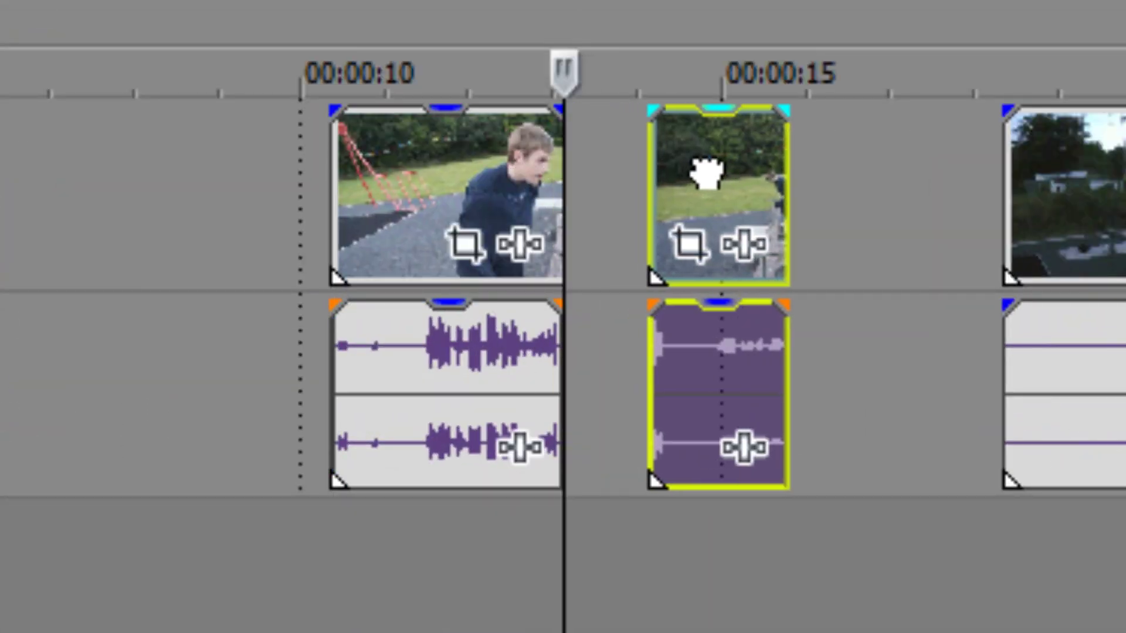
left_click_drag(607, 185, 724, 357)
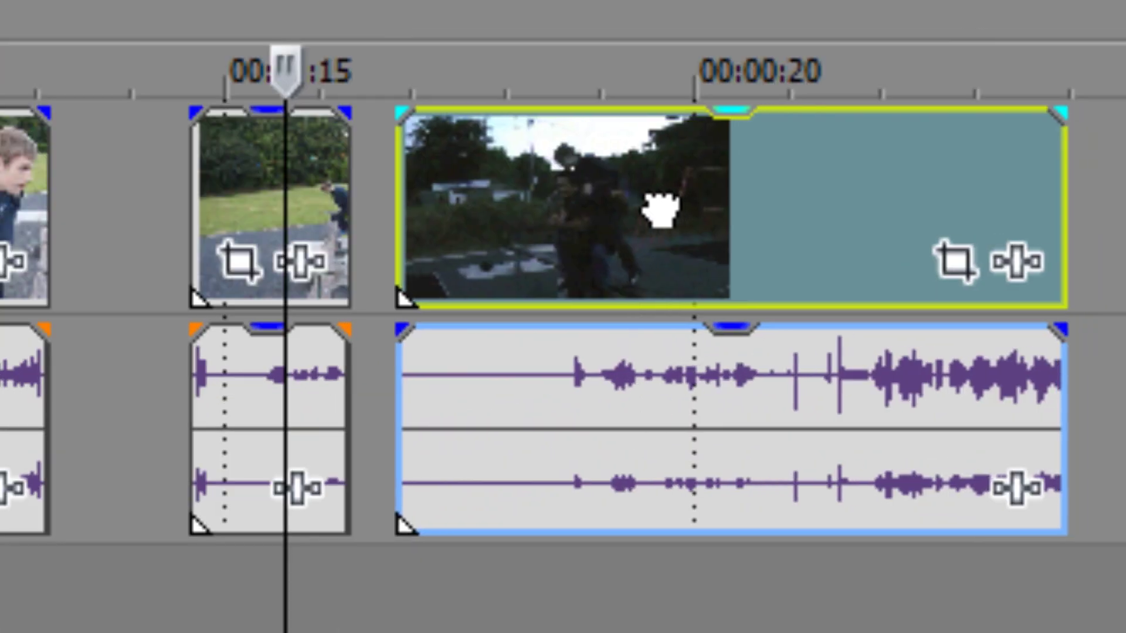
- Overlap the third clip onto the second to form a crossfade, then play it back
left_click_drag(561, 377, 536, 379)
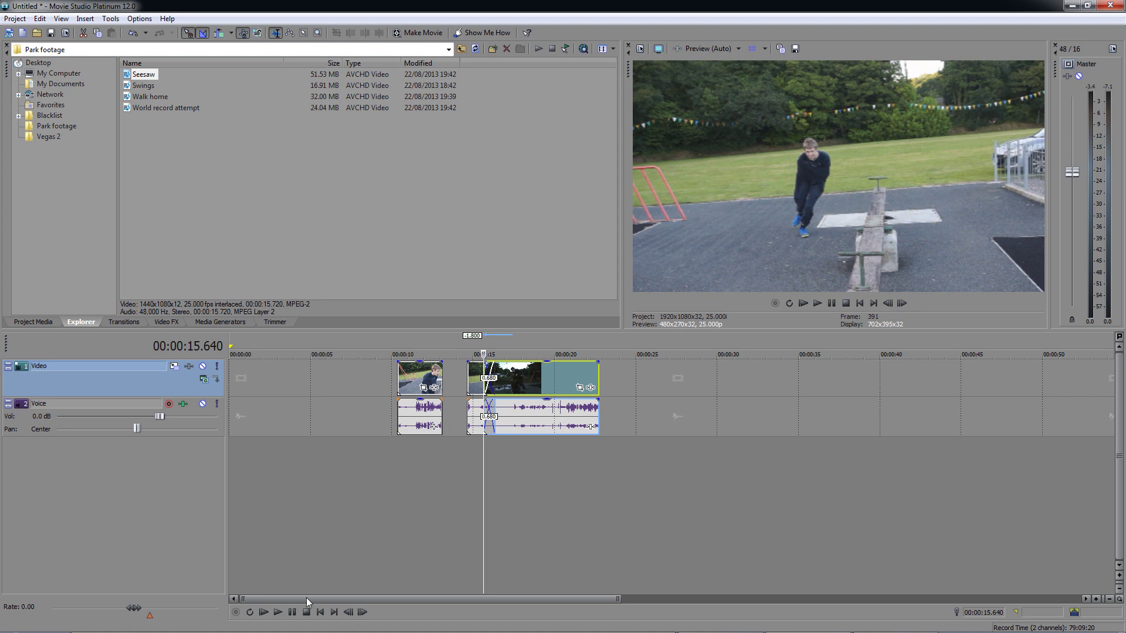
left_click(279, 616)
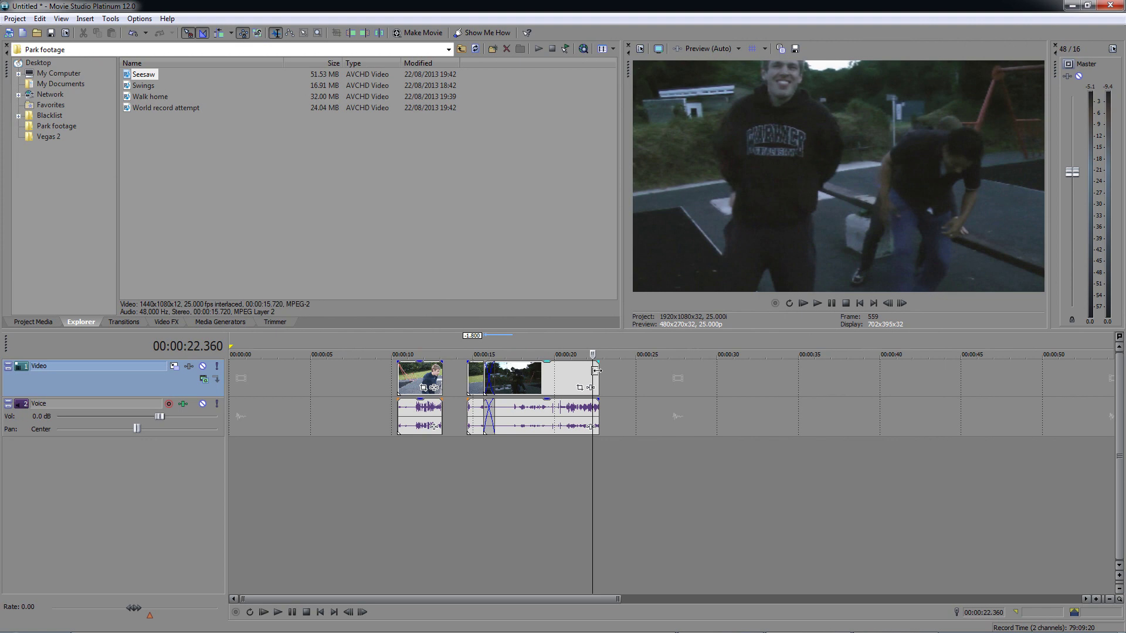
- Add fade-outs at the end of the last clip's video and audio events
left_click_drag(593, 365, 579, 364)
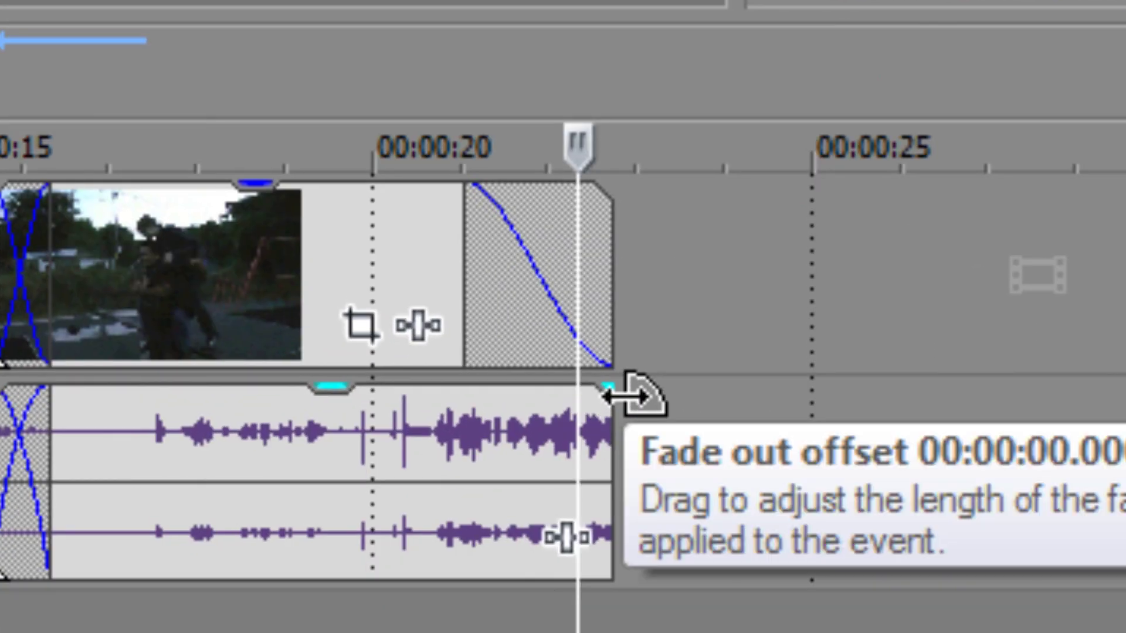
left_click_drag(607, 392, 454, 392)
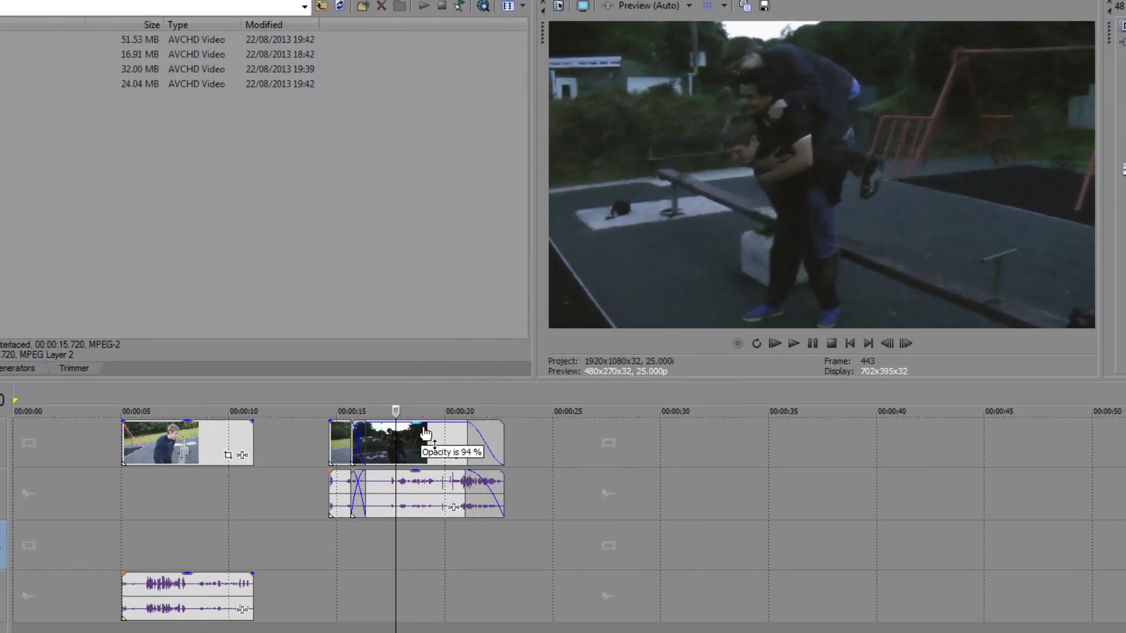
- Lower the upper park clip's opacity and move the boy's clip earlier on the lower track
left_click_drag(425, 433, 421, 448)
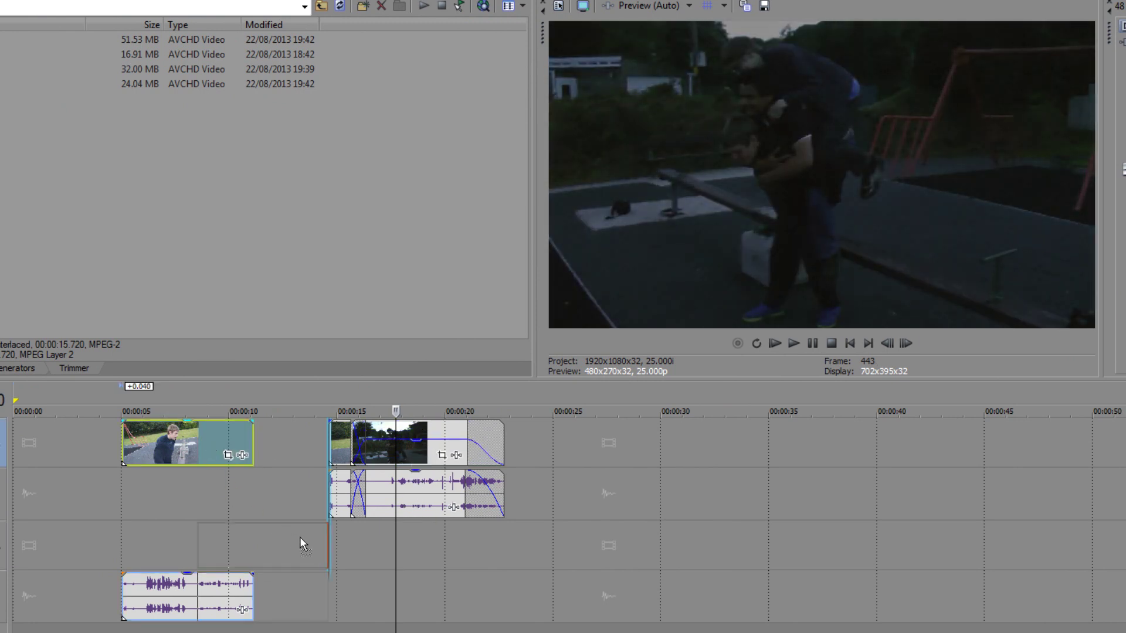
left_click_drag(431, 550, 430, 543)
mouse_move(410, 448)
left_mouse_down()
mouse_move(402, 476)
mouse_move(416, 424)
left_mouse_up()
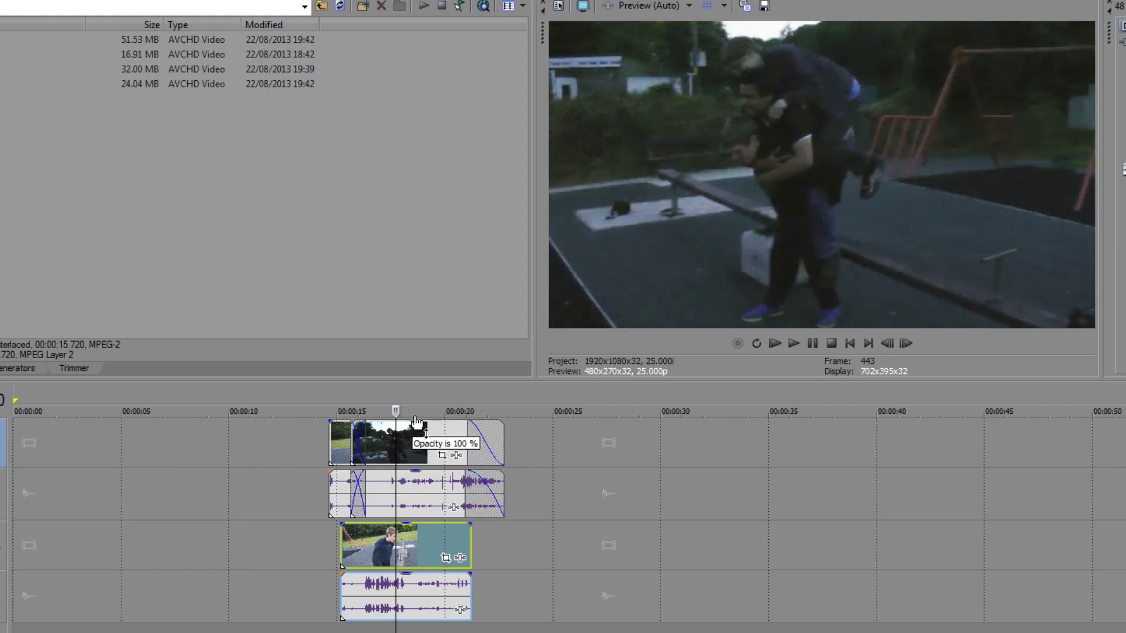
left_click_drag(410, 551, 245, 557)
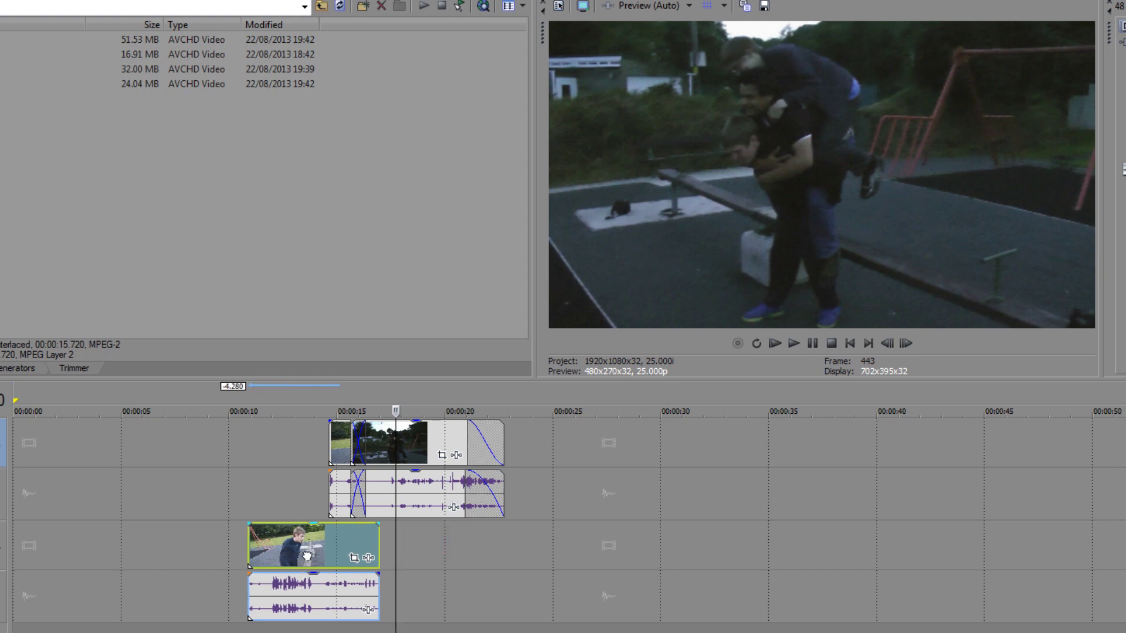